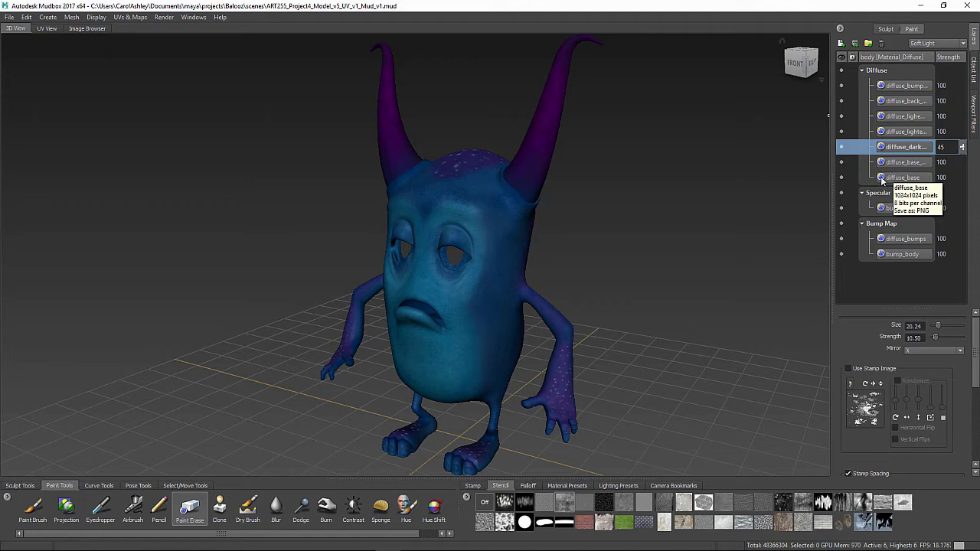
Merge the creature body's visible Diffuse layers with Merge Visible and rename the result body.
{"action": "left_click_drag", "start_coordinate": [581, 268], "coordinate": [669, 264], "text": "alt"}
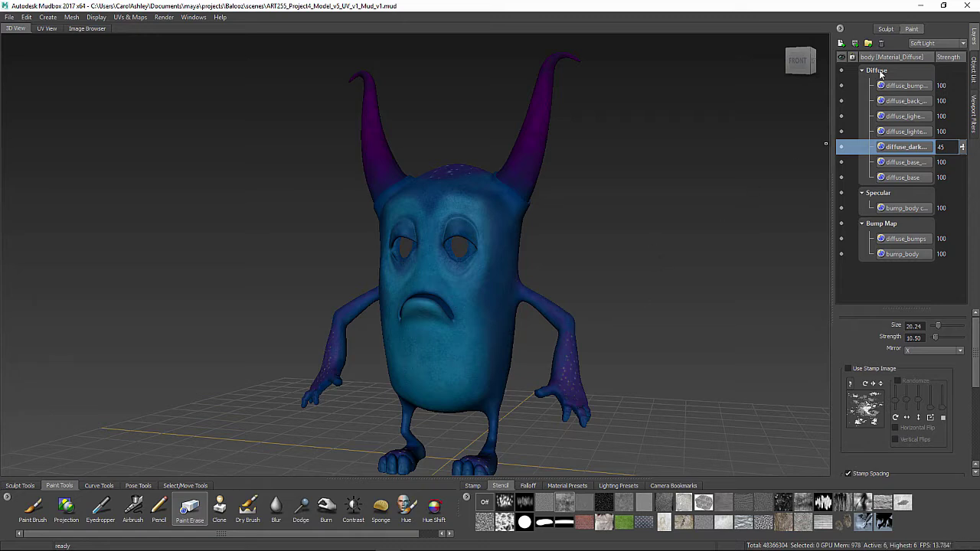
{"action": "right_click", "coordinate": [893, 179]}
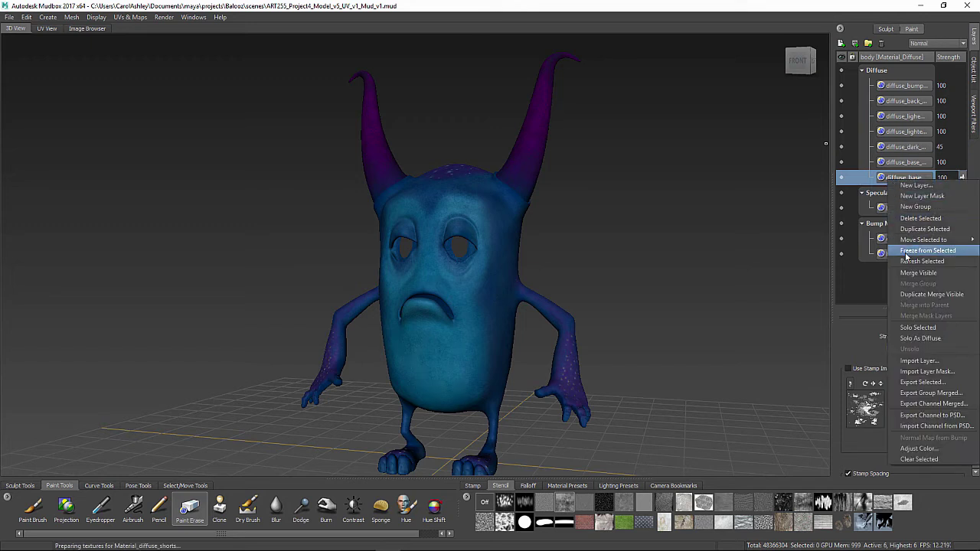
{"action": "left_click", "coordinate": [908, 273]}
{"action": "double_click", "coordinate": [904, 86]}
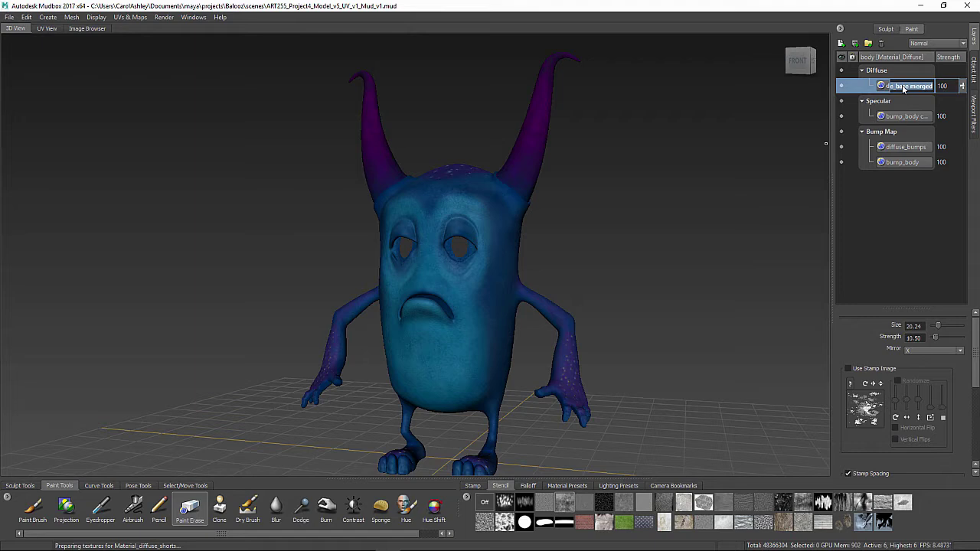
{"action": "type", "text": "d_bod"}
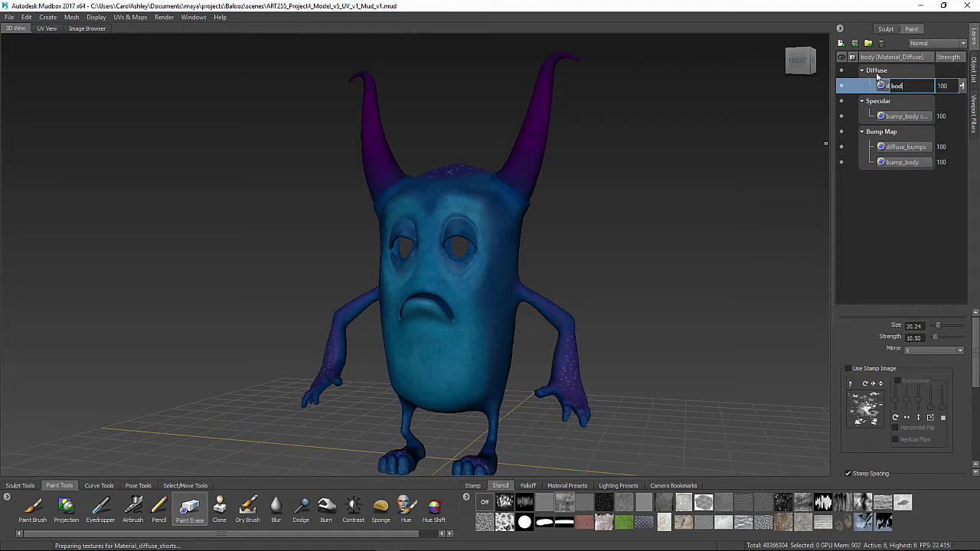
{"action": "type", "text": "y"}
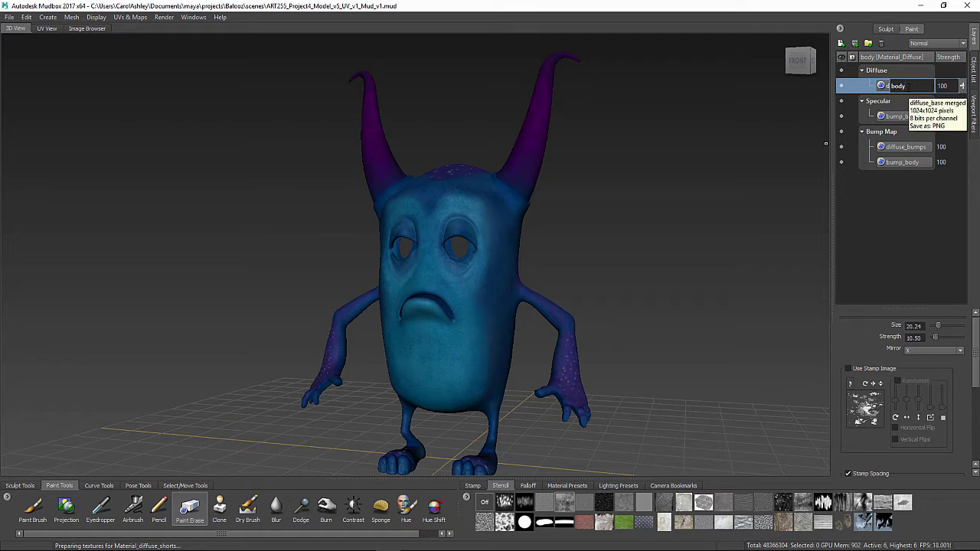
{"action": "key", "text": "Return"}
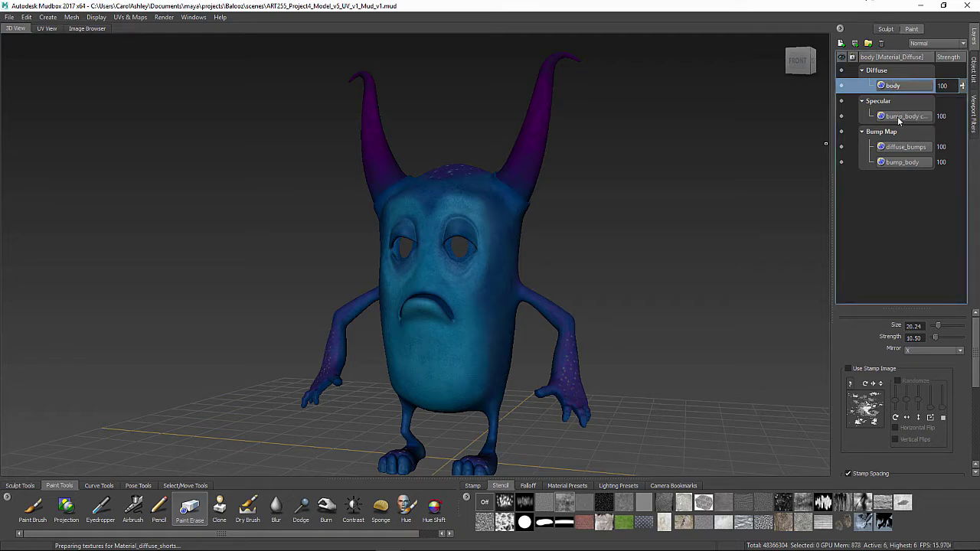
Name the Specular layer body, clear the duplicate-name warning, and rename the bump layer Bumb_body.
{"action": "double_click", "coordinate": [899, 116]}
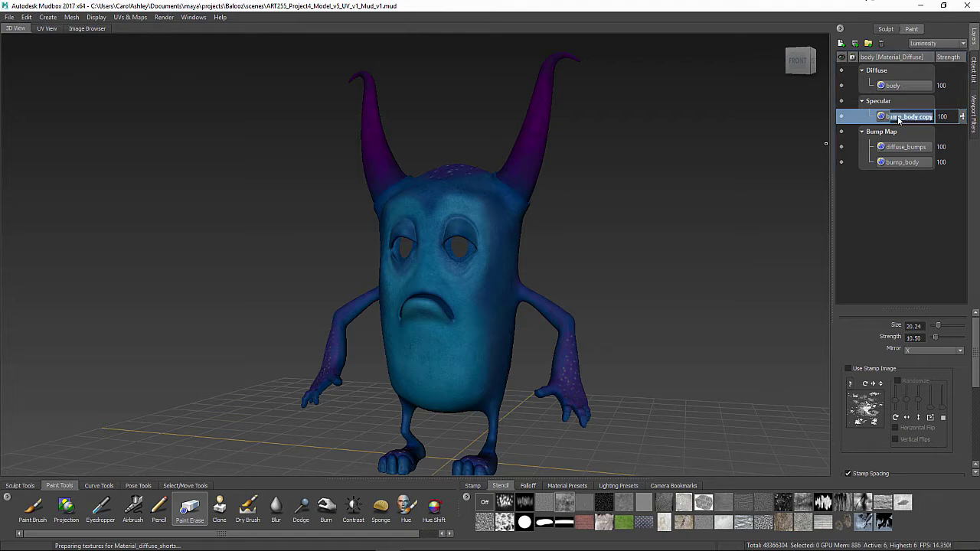
{"action": "type", "text": "body"}
{"action": "key", "text": "Return"}
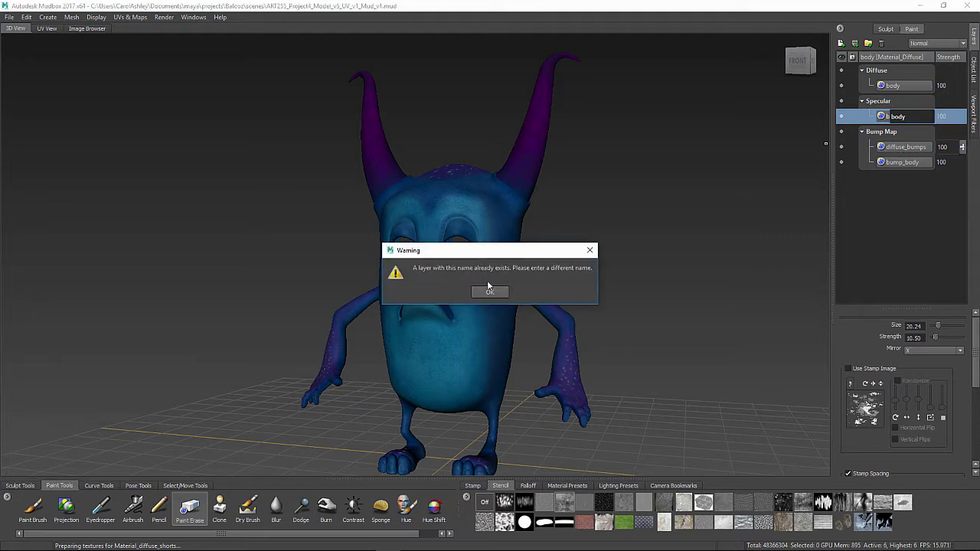
{"action": "left_click", "coordinate": [491, 293]}
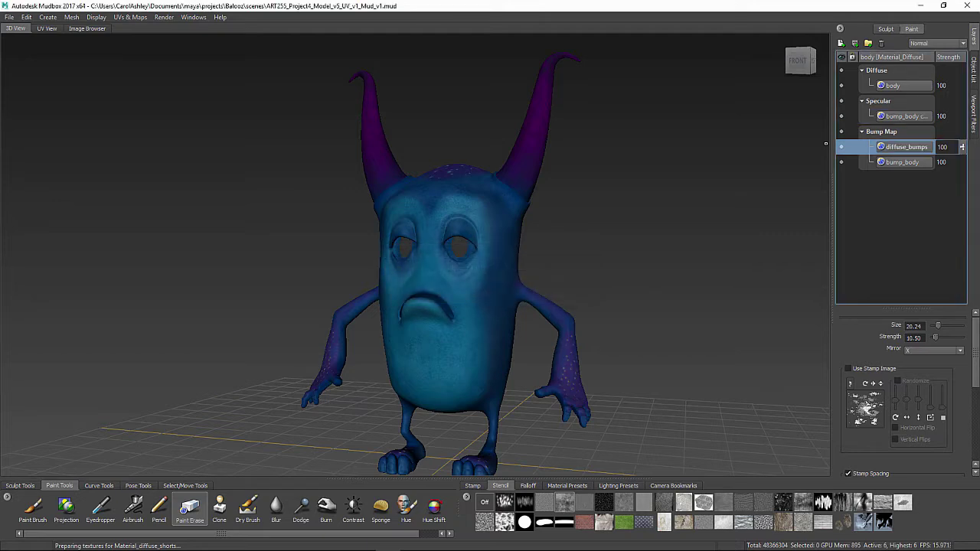
{"action": "double_click", "coordinate": [900, 163]}
{"action": "type", "text": "body"}
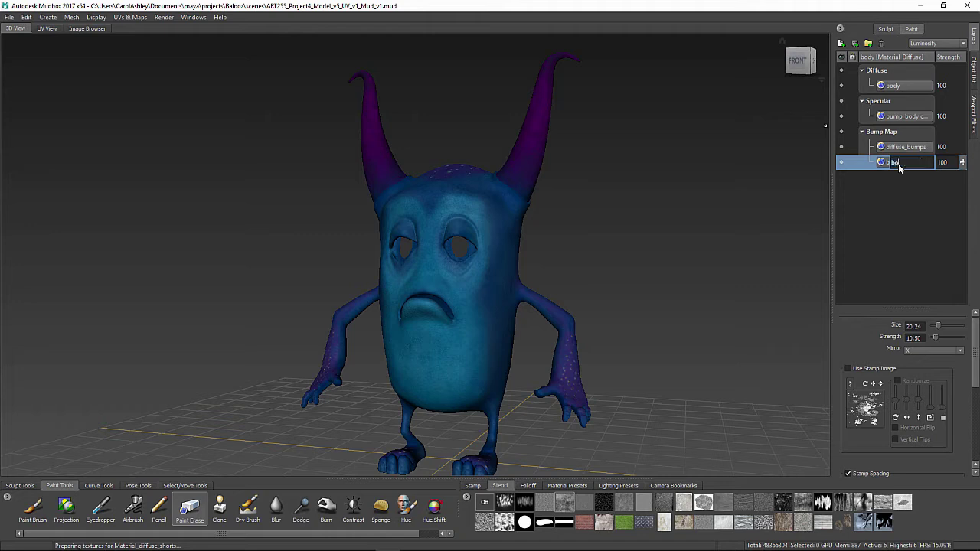
{"action": "key", "text": "BackSpace"}
{"action": "key", "text": "BackSpace"}
{"action": "key", "text": "BackSpace"}
{"action": "key", "text": "BackSpace"}
{"action": "type", "text": "Bumb_body"}
{"action": "key", "text": "Return"}
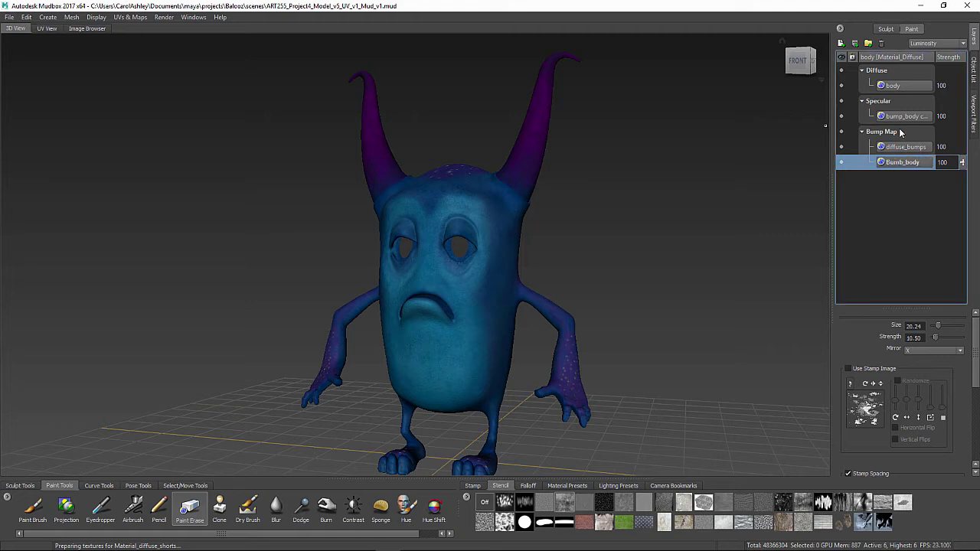
Add prefixes so the body layers read Dif_body and Spec_body.
{"action": "double_click", "coordinate": [896, 86]}
{"action": "key", "text": "Home"}
{"action": "type", "text": "Dif_"}
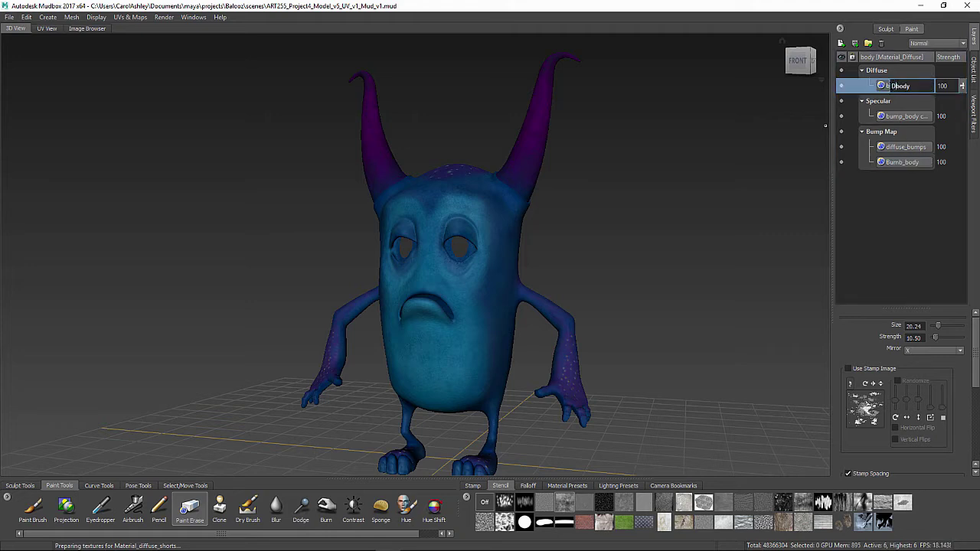
{"action": "key", "text": "Return"}
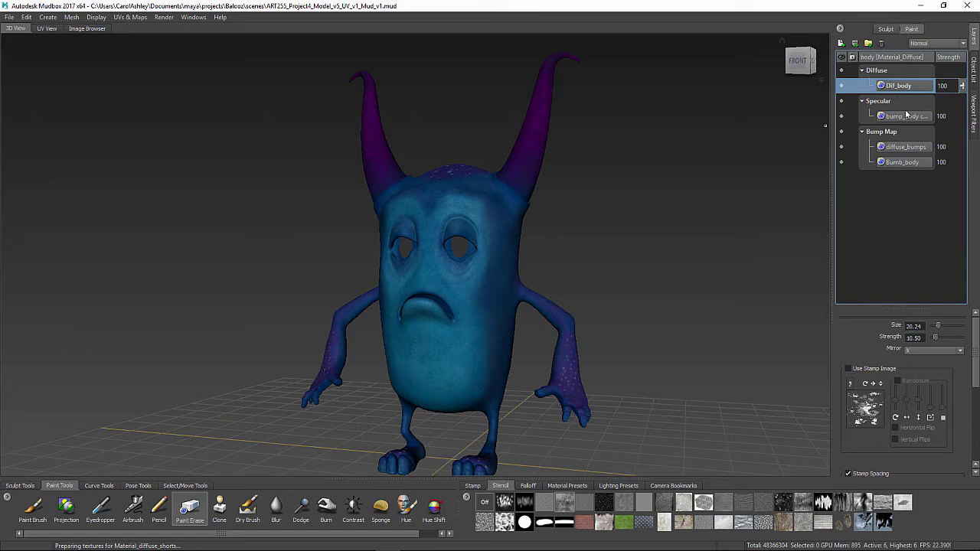
{"action": "double_click", "coordinate": [906, 117]}
{"action": "type", "text": "Spec_bod"}
{"action": "key", "text": "Return"}
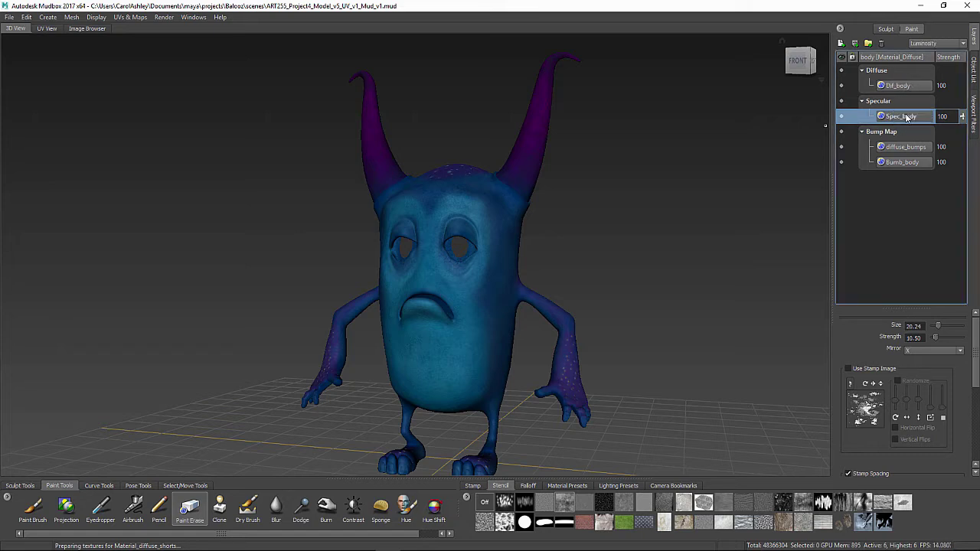
Merge the visible Bump Map layers into the single Bumb_body layer.
{"action": "right_click", "coordinate": [901, 163]}
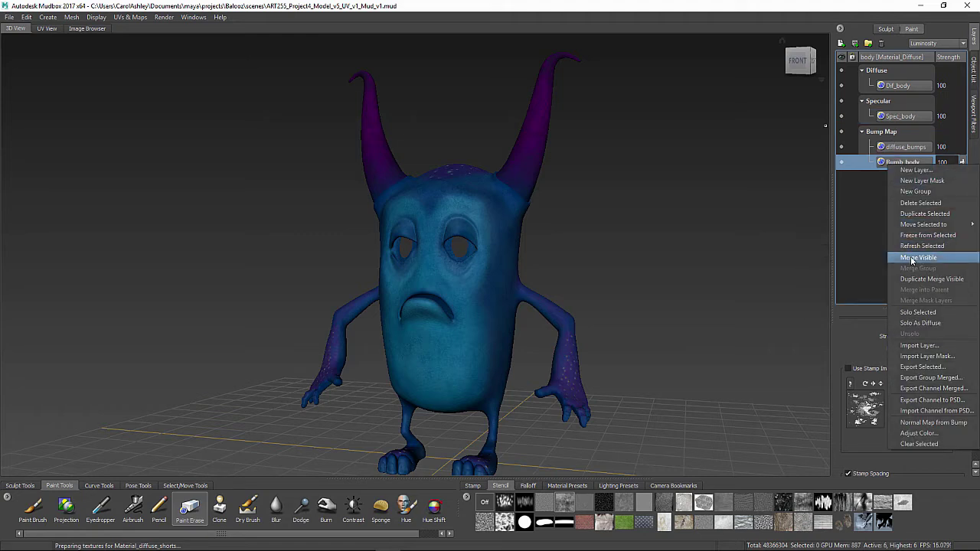
{"action": "left_click", "coordinate": [910, 257]}
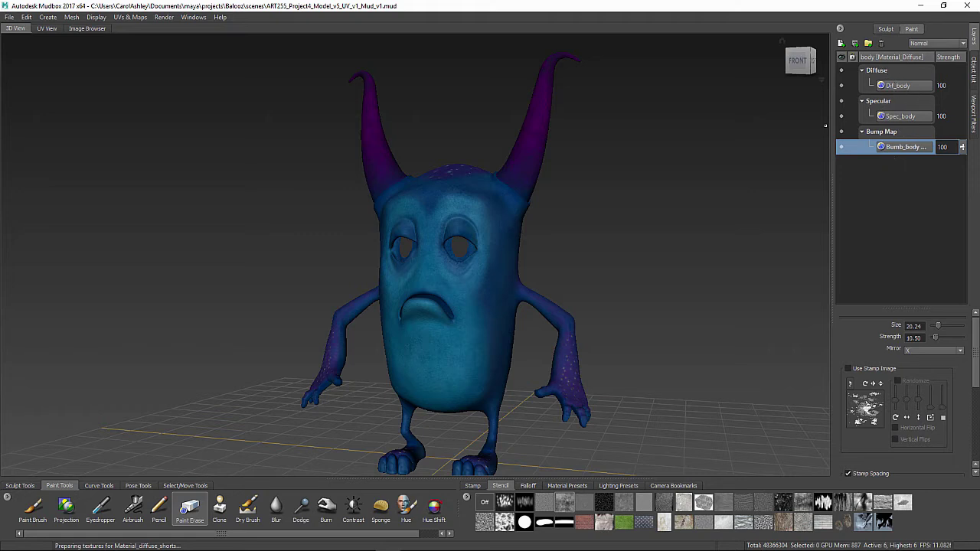
{"action": "mouse_move", "coordinate": [518, 161]}
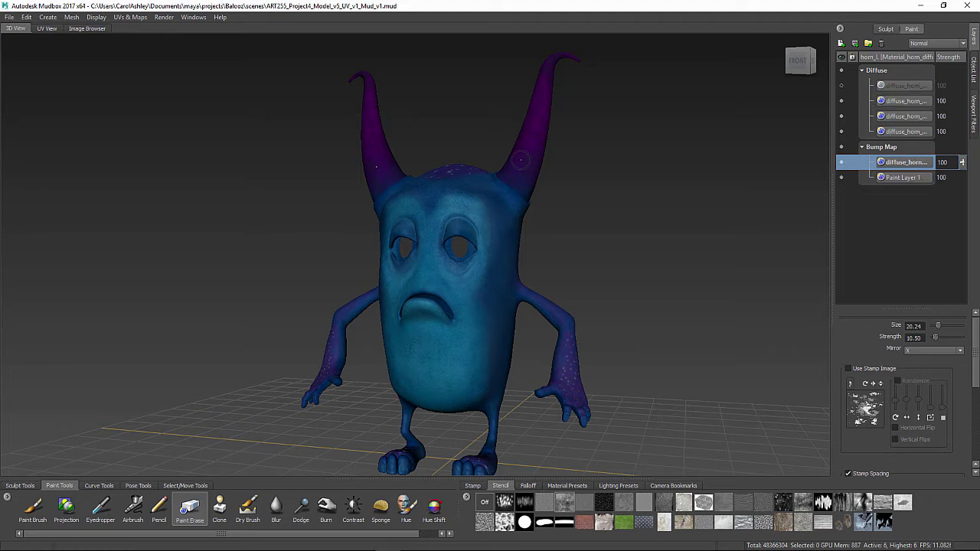
Merge the horn_L Diffuse layers into one layer named dif_horn.
{"action": "left_click", "coordinate": [894, 85]}
{"action": "right_click", "coordinate": [895, 85]}
{"action": "left_click", "coordinate": [911, 130]}
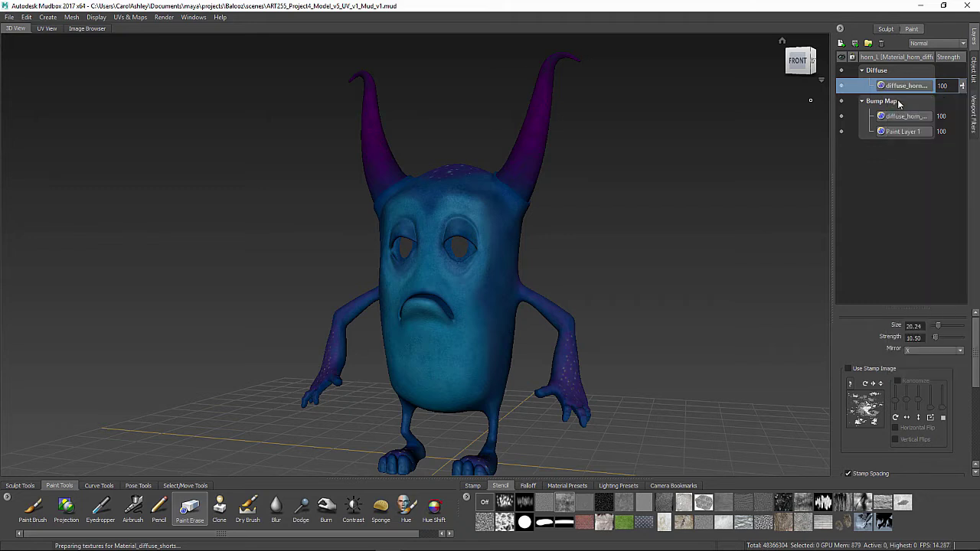
{"action": "double_click", "coordinate": [899, 87]}
{"action": "type", "text": "di"}
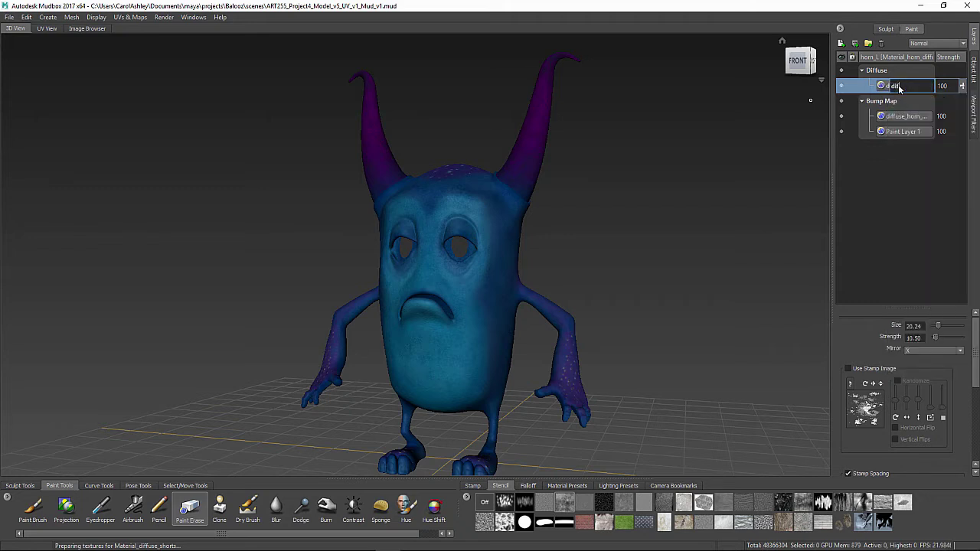
{"action": "type", "text": "f_horn"}
{"action": "key", "text": "Return"}
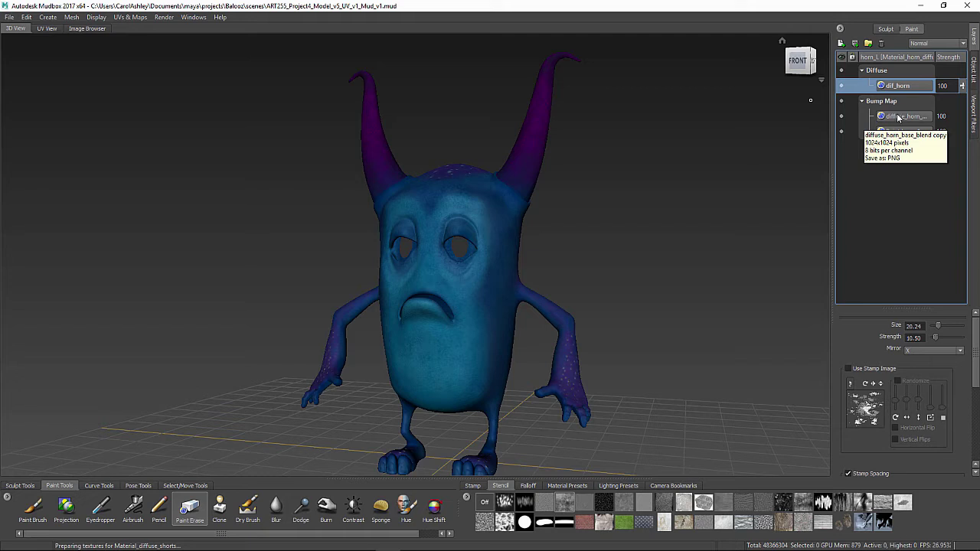
Merge the horn_L Bump Map layers into one layer named bump_horn.
{"action": "left_click", "coordinate": [898, 118]}
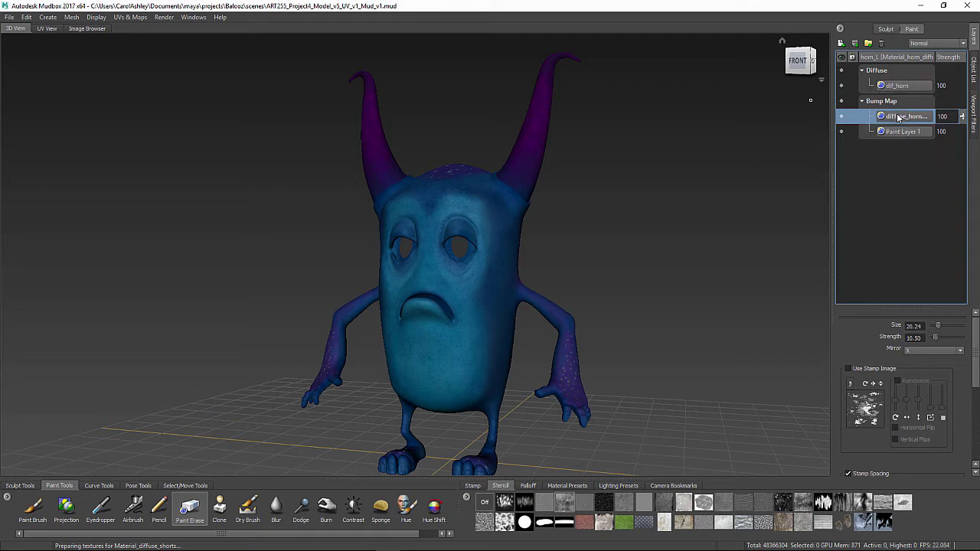
{"action": "right_click", "coordinate": [898, 117]}
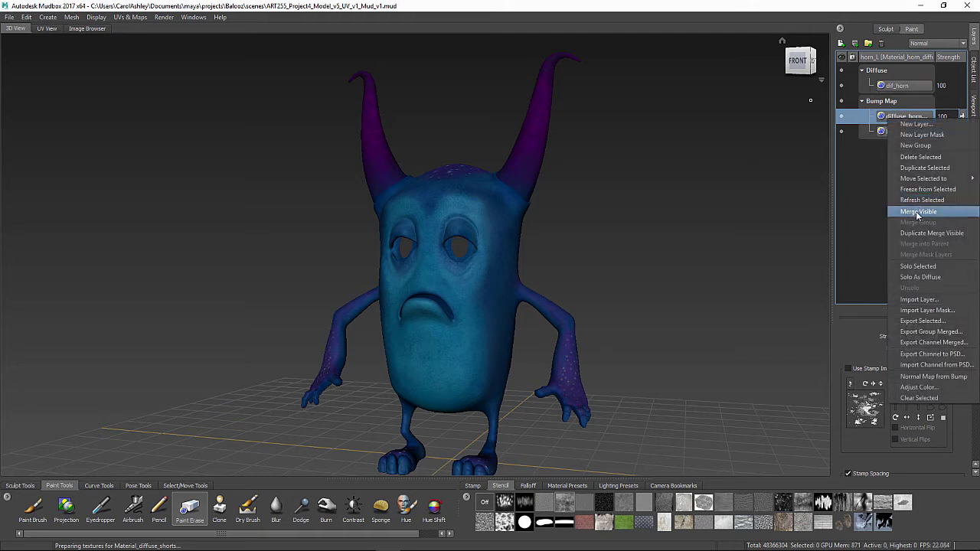
{"action": "left_click", "coordinate": [918, 212]}
{"action": "double_click", "coordinate": [899, 117]}
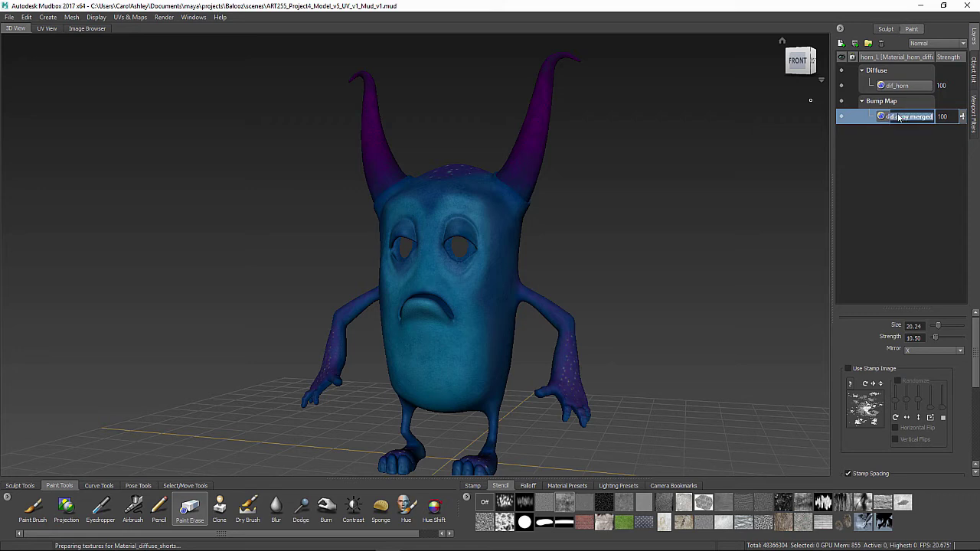
{"action": "key", "text": "BackSpace"}
{"action": "type", "text": "bump_horn"}
{"action": "key", "text": "Return"}
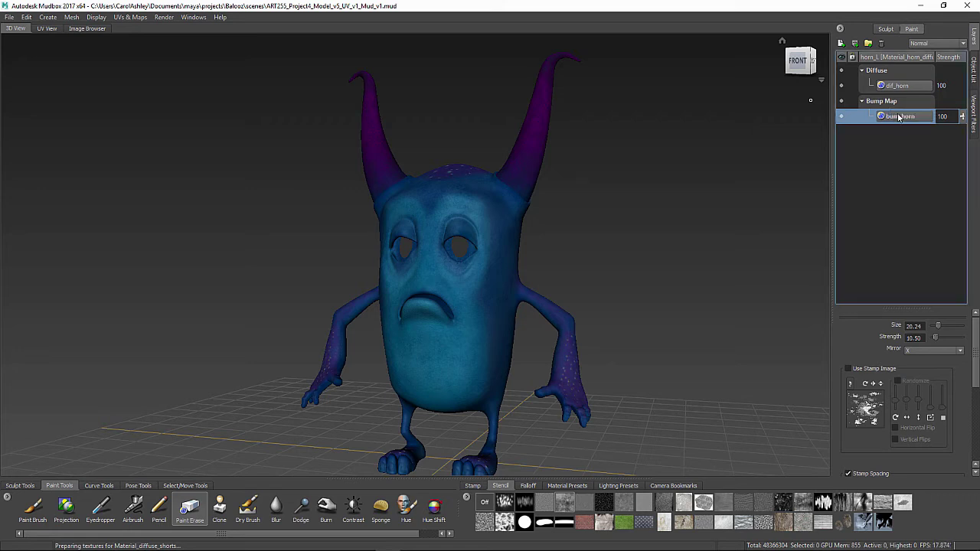
Create a new paint layer, Paint Layer 1, on the horn's Specular channel.
{"action": "left_click", "coordinate": [840, 43]}
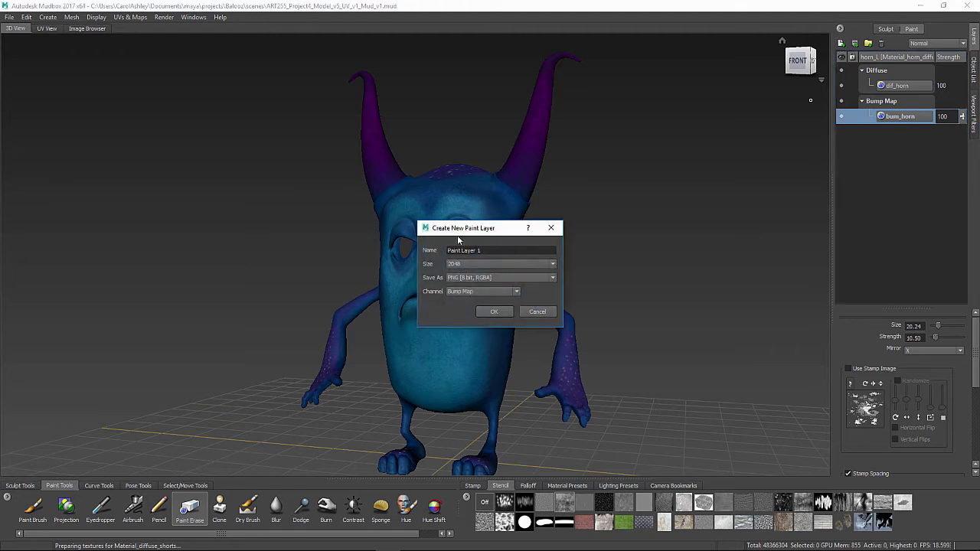
{"action": "left_click", "coordinate": [468, 292]}
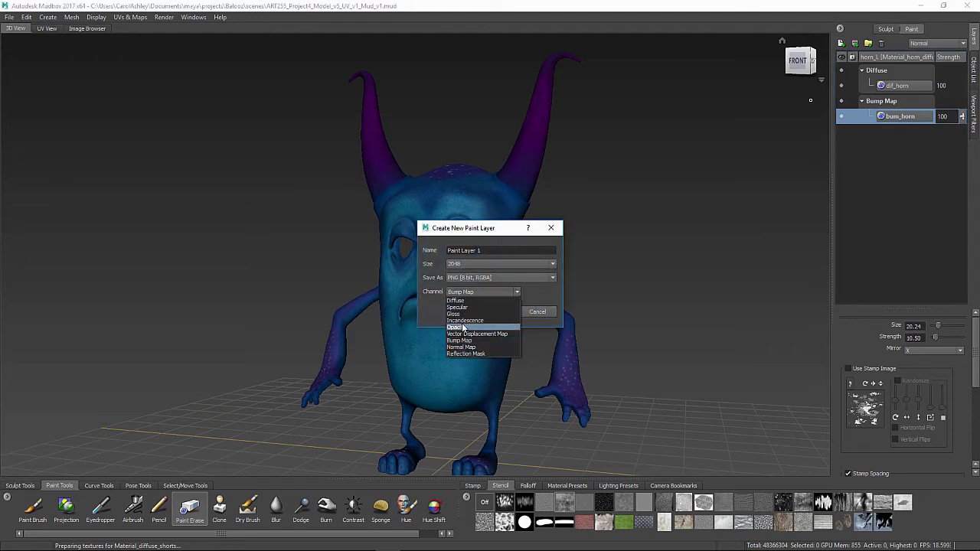
{"action": "left_click", "coordinate": [459, 307]}
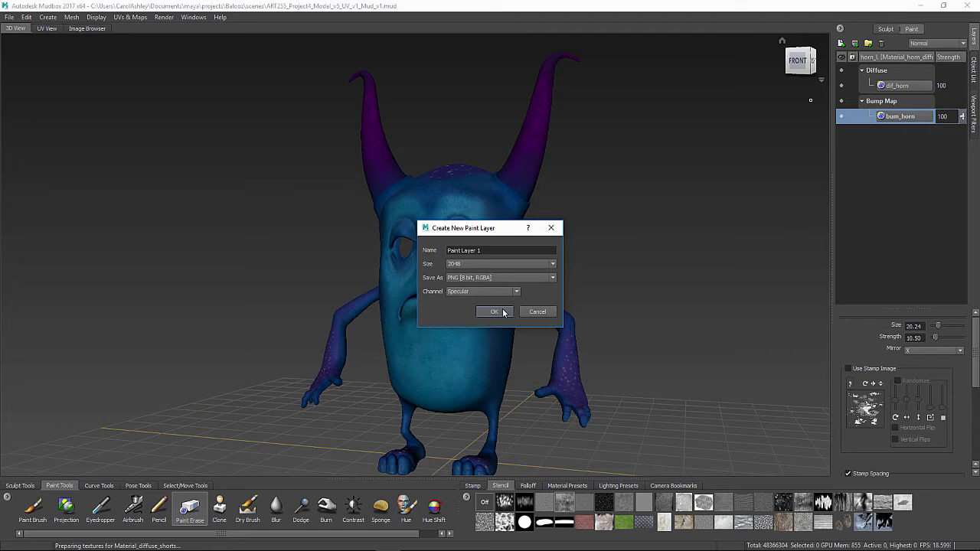
{"action": "left_click", "coordinate": [503, 312]}
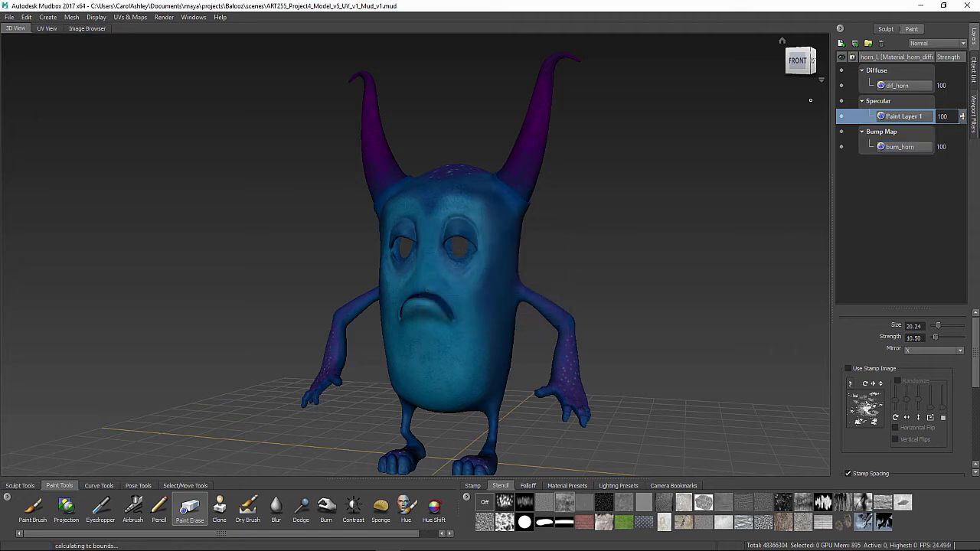
Toggle bump_horn's visibility to check the horn's paint, then select dif_horn.
{"action": "right_click", "coordinate": [902, 116]}
{"action": "left_click", "coordinate": [869, 165]}
{"action": "left_click", "coordinate": [903, 147]}
{"action": "left_click", "coordinate": [842, 148]}
{"action": "left_click", "coordinate": [842, 147]}
{"action": "left_click", "coordinate": [842, 148]}
{"action": "left_click", "coordinate": [841, 148]}
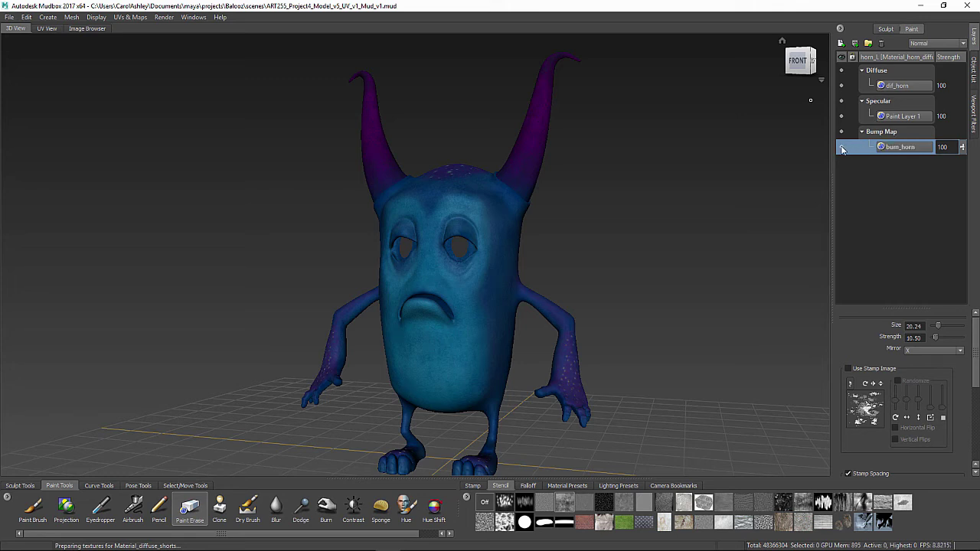
{"action": "right_click", "coordinate": [903, 149]}
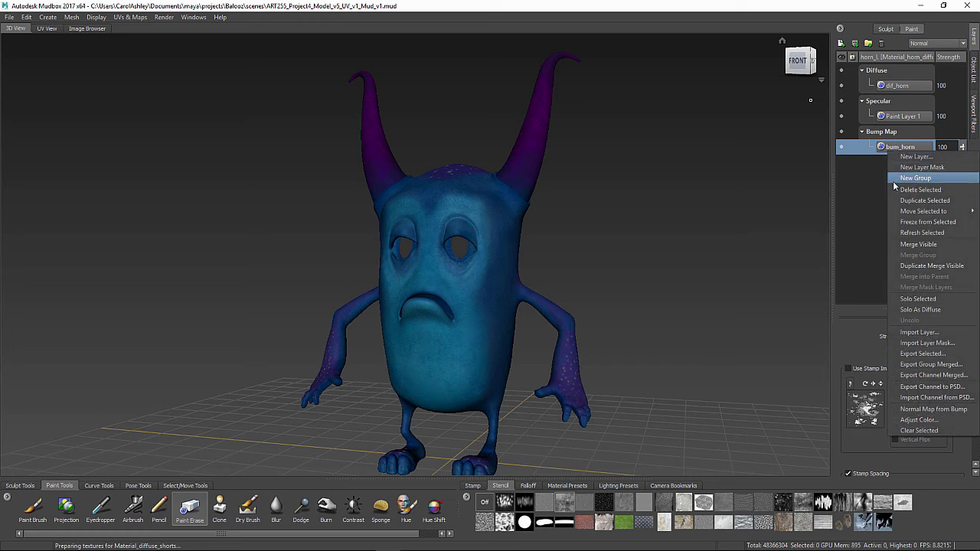
{"action": "left_click", "coordinate": [804, 176]}
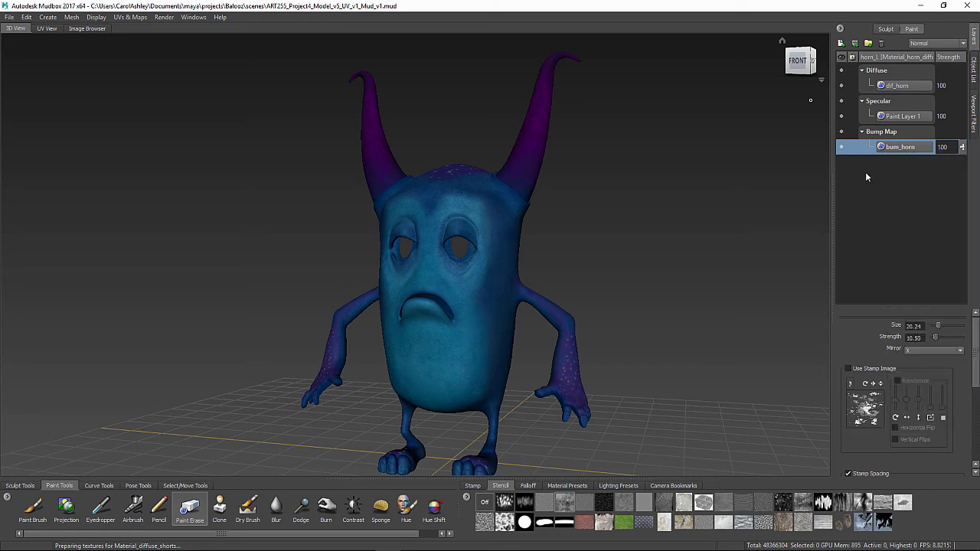
{"action": "left_click", "coordinate": [848, 86]}
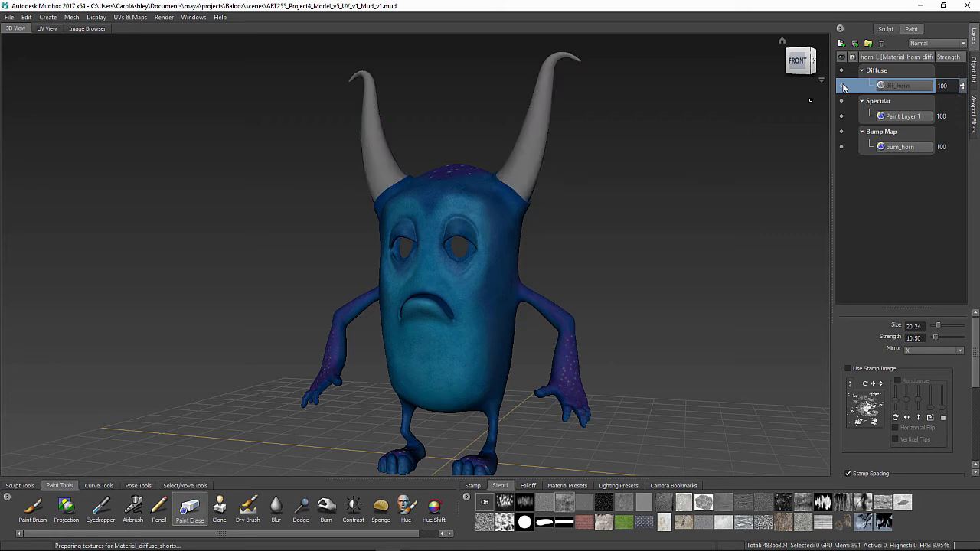
Duplicate dif_horn, move the copy into the Specular channel above Paint Layer 1, and open Adjust Color on it.
{"action": "right_click", "coordinate": [912, 90]}
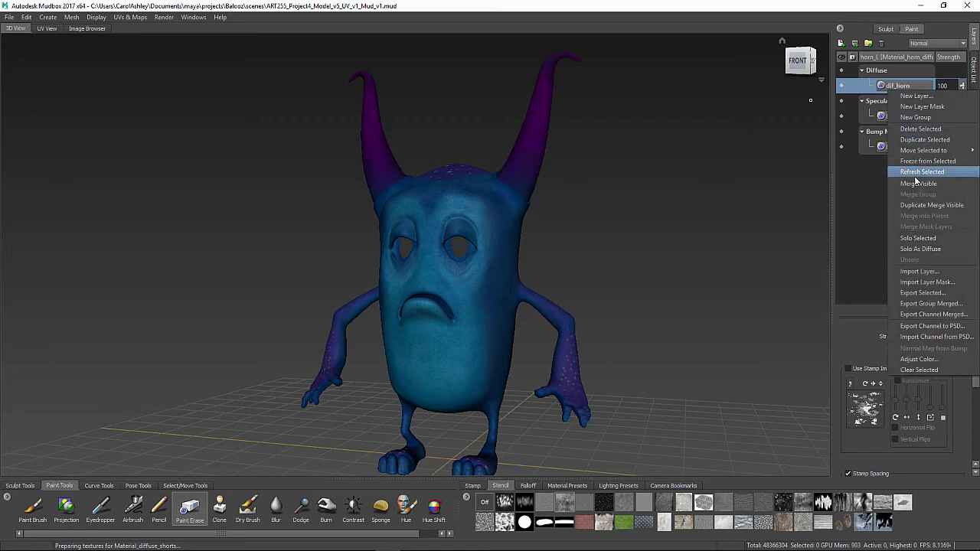
{"action": "left_click", "coordinate": [918, 140]}
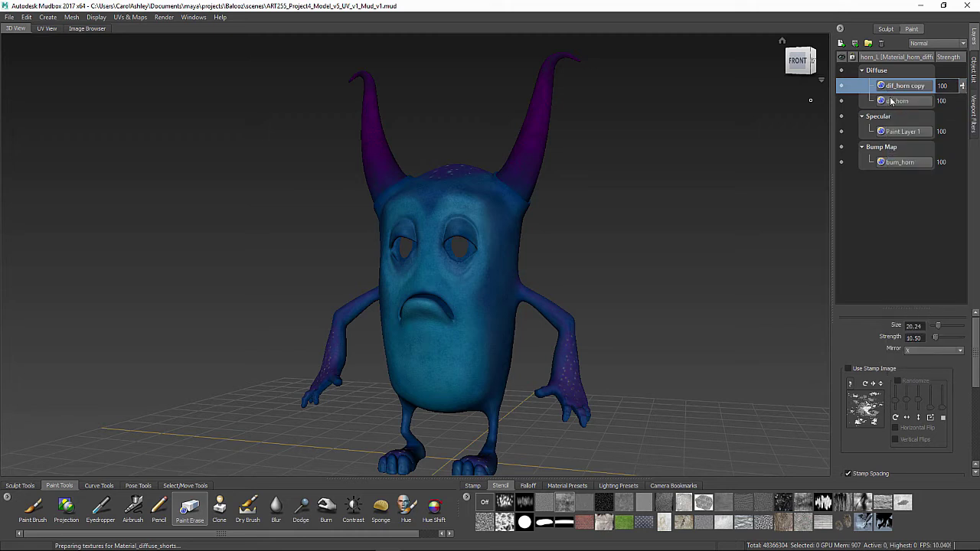
{"action": "mouse_move", "coordinate": [888, 87]}
{"action": "left_mouse_down"}
{"action": "mouse_move", "coordinate": [888, 144]}
{"action": "mouse_move", "coordinate": [895, 123]}
{"action": "left_mouse_up"}
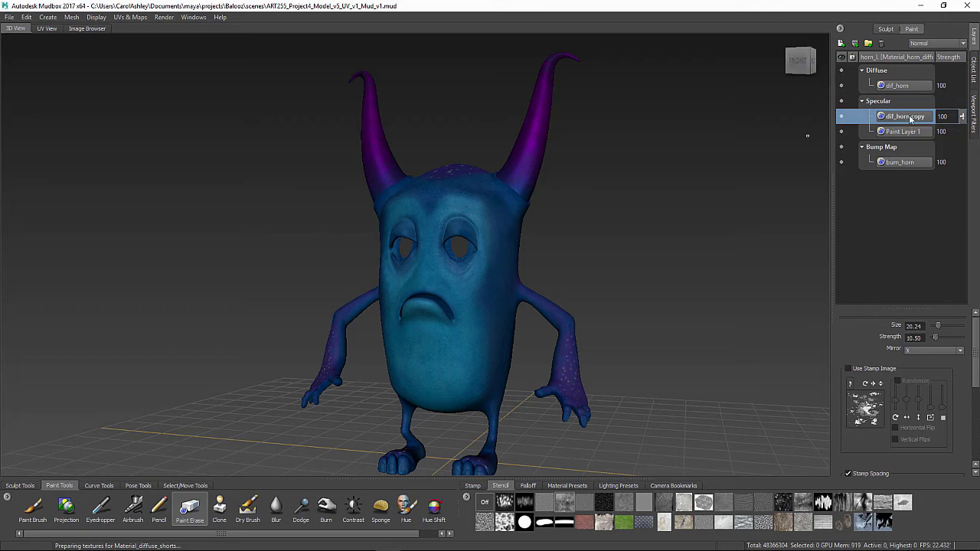
{"action": "right_click", "coordinate": [910, 118]}
{"action": "left_click", "coordinate": [912, 392]}
Darken the dif_horn copy with Value -36 and a downward-bowed RGB curve, then apply.
{"action": "left_click_drag", "start_coordinate": [492, 134], "coordinate": [773, 165]}
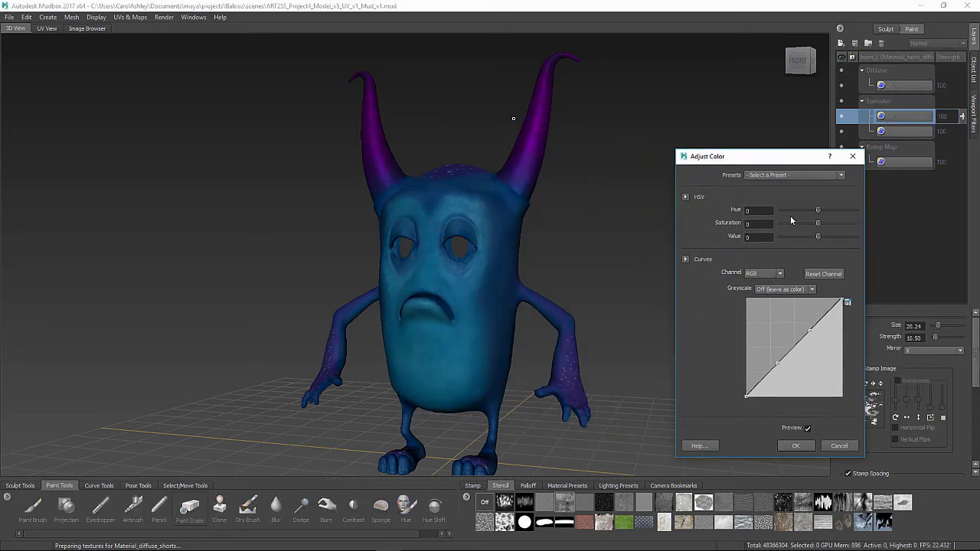
{"action": "left_click_drag", "start_coordinate": [816, 242], "coordinate": [804, 240]}
{"action": "mouse_move", "coordinate": [812, 329]}
{"action": "left_mouse_down"}
{"action": "mouse_move", "coordinate": [825, 371]}
{"action": "mouse_move", "coordinate": [822, 351]}
{"action": "mouse_move", "coordinate": [785, 381]}
{"action": "mouse_move", "coordinate": [780, 365]}
{"action": "mouse_move", "coordinate": [802, 371]}
{"action": "mouse_move", "coordinate": [775, 388]}
{"action": "left_mouse_up"}
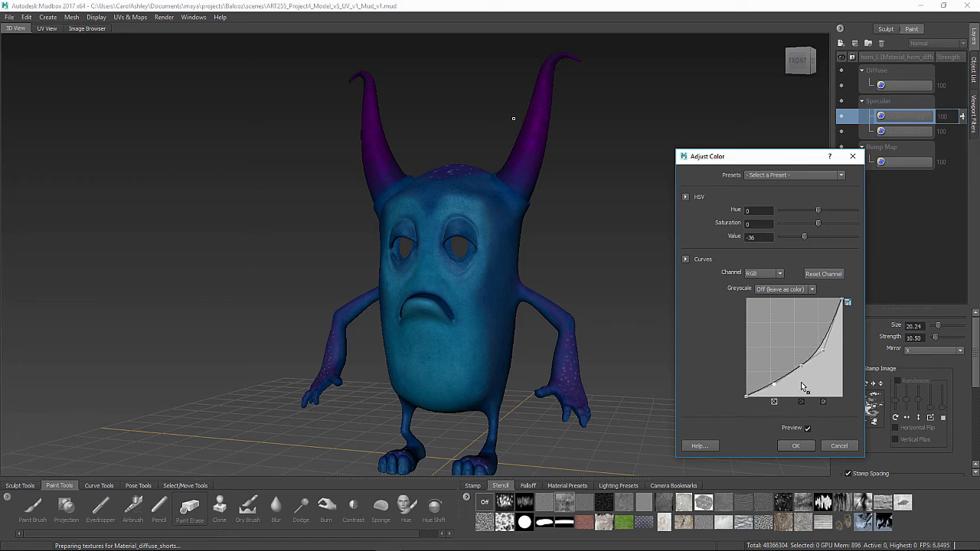
{"action": "left_click", "coordinate": [796, 450]}
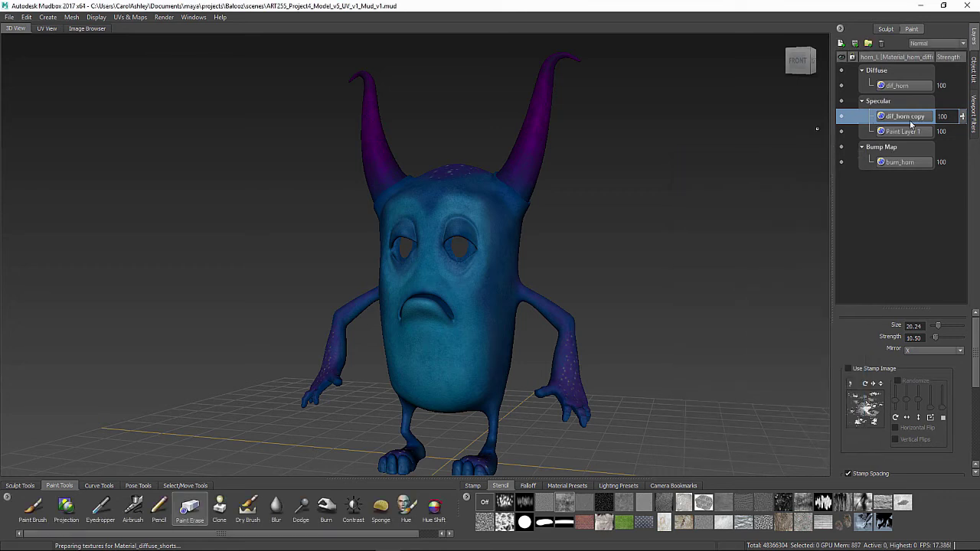
Merge the dif_horn copy and Paint Layer 1 with Merge Group into one layer named spec_horn.
{"action": "right_click", "coordinate": [909, 122]}
{"action": "left_click", "coordinate": [917, 216]}
{"action": "double_click", "coordinate": [916, 115]}
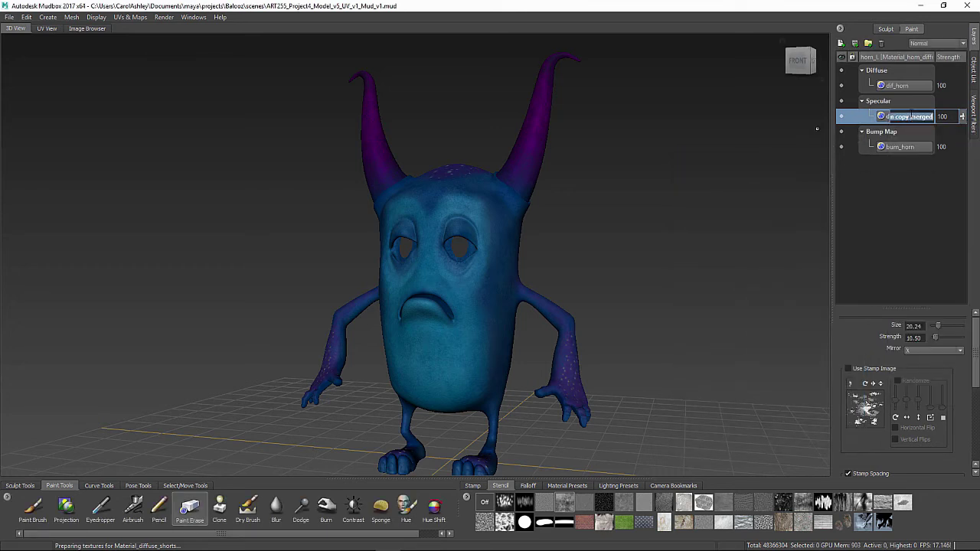
{"action": "type", "text": "spec_horn"}
{"action": "key", "text": "Return"}
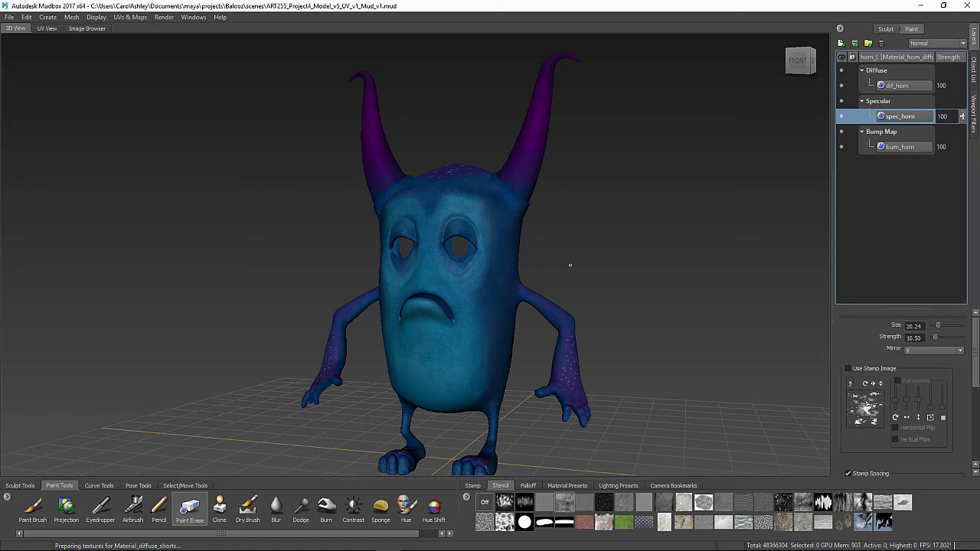
{"action": "left_click", "coordinate": [9, 17]}
Save the scene as ART255_Project4_Model_v5_UV_v1_Mud_v1_merged and switch to File Explorer.
{"action": "left_click", "coordinate": [23, 60]}
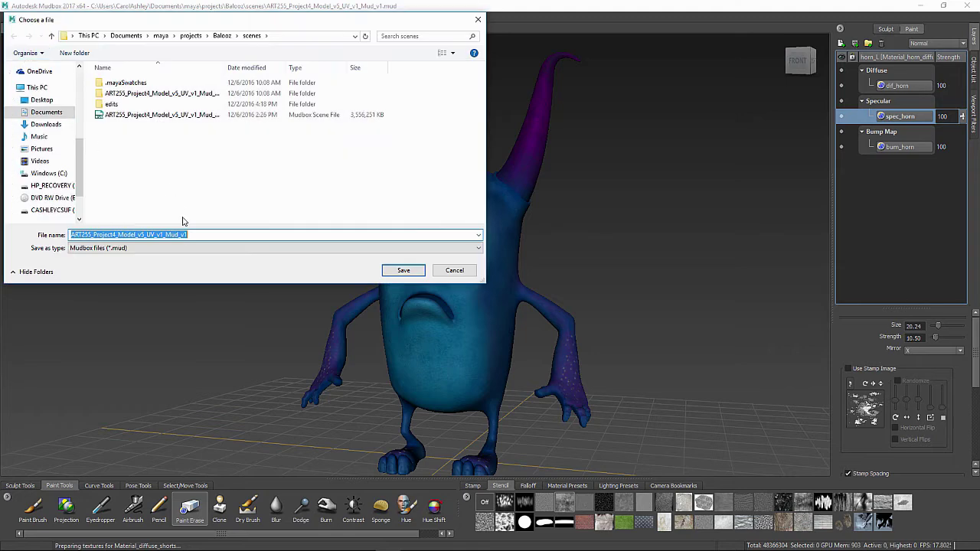
{"action": "left_click", "coordinate": [194, 234]}
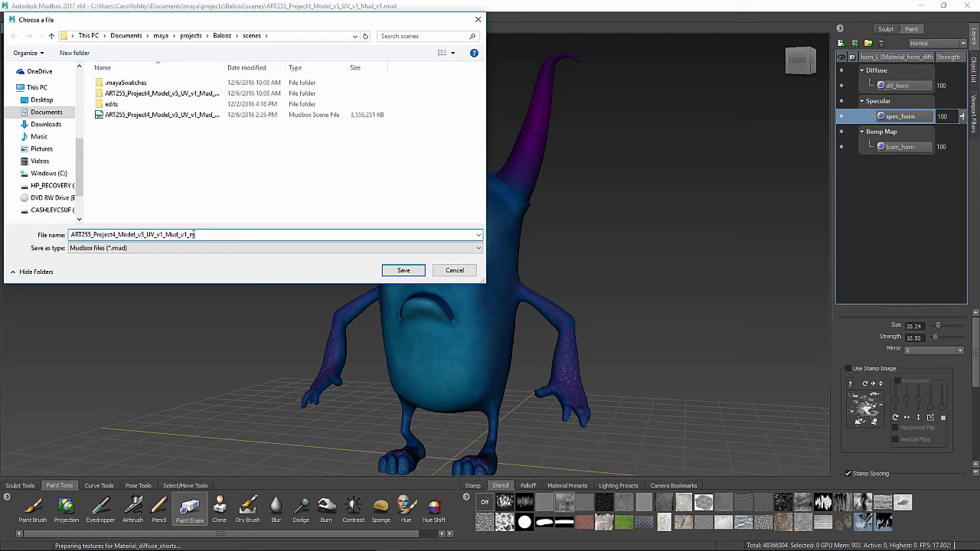
{"action": "key", "text": "Return"}
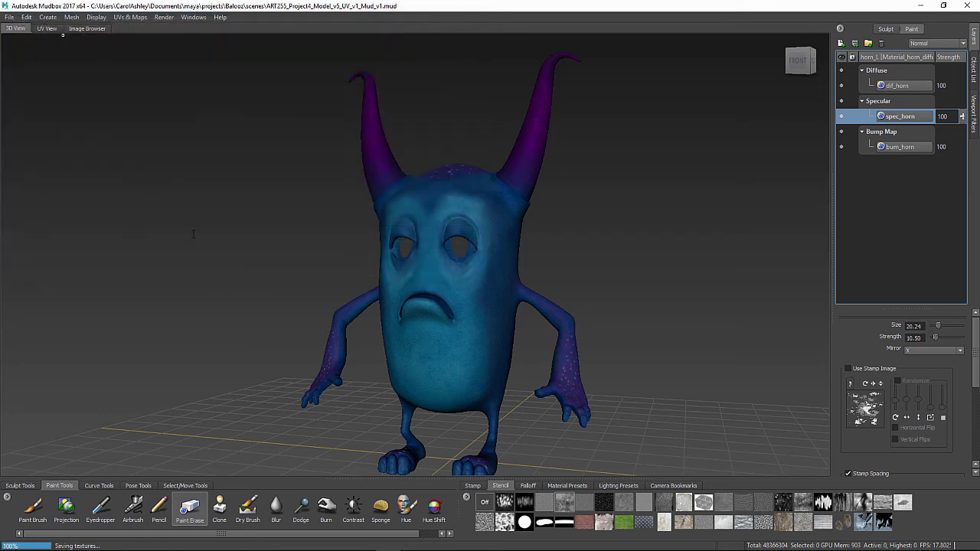
{"action": "key", "text": "alt+Tab"}
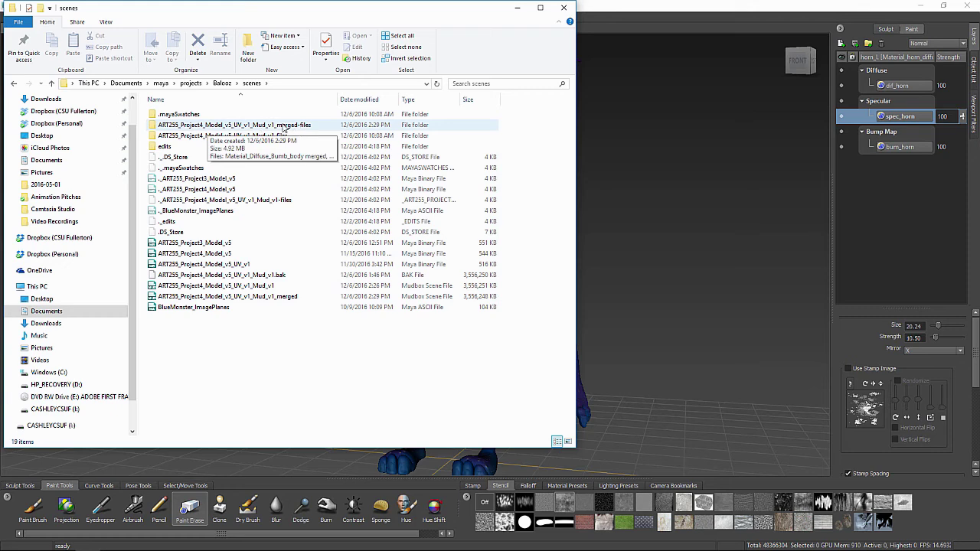
In the _merged-files folder, copy the Bumb_body, Dif_body, Spec_body, bum_horn, spec_horn and dif_horn textures.
{"action": "double_click", "coordinate": [283, 126]}
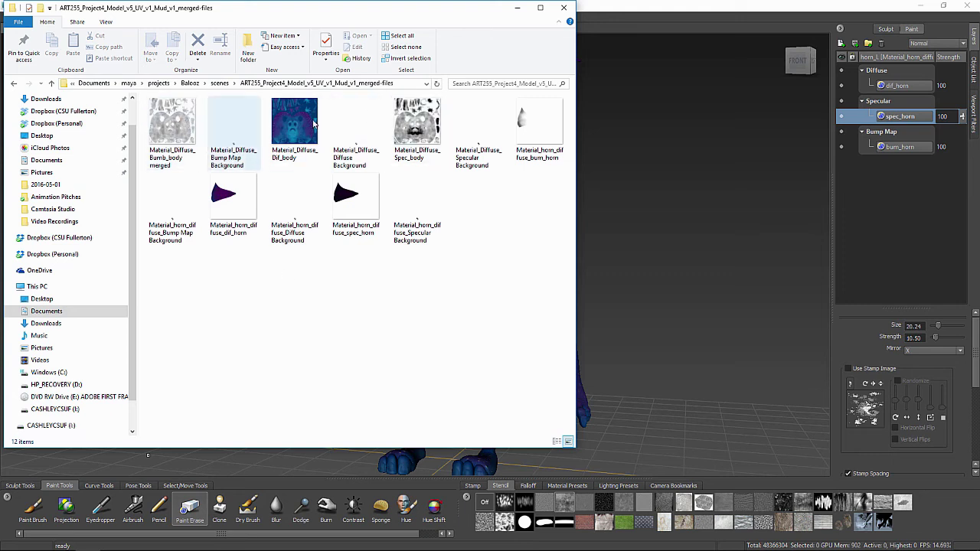
{"action": "left_click", "coordinate": [169, 113]}
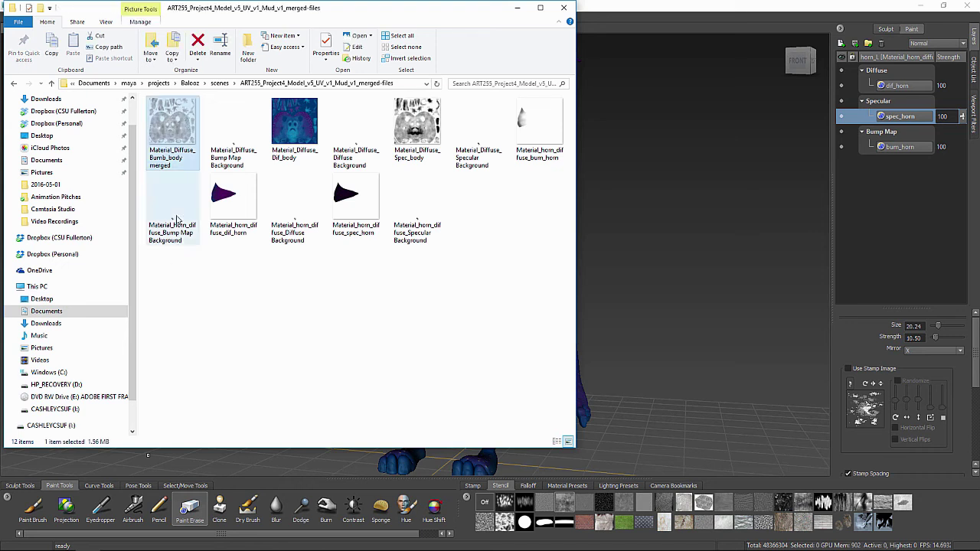
{"action": "left_click", "coordinate": [289, 124], "text": "ctrl"}
{"action": "left_click", "coordinate": [417, 121], "text": "ctrl"}
{"action": "left_click", "coordinate": [538, 122], "text": "ctrl"}
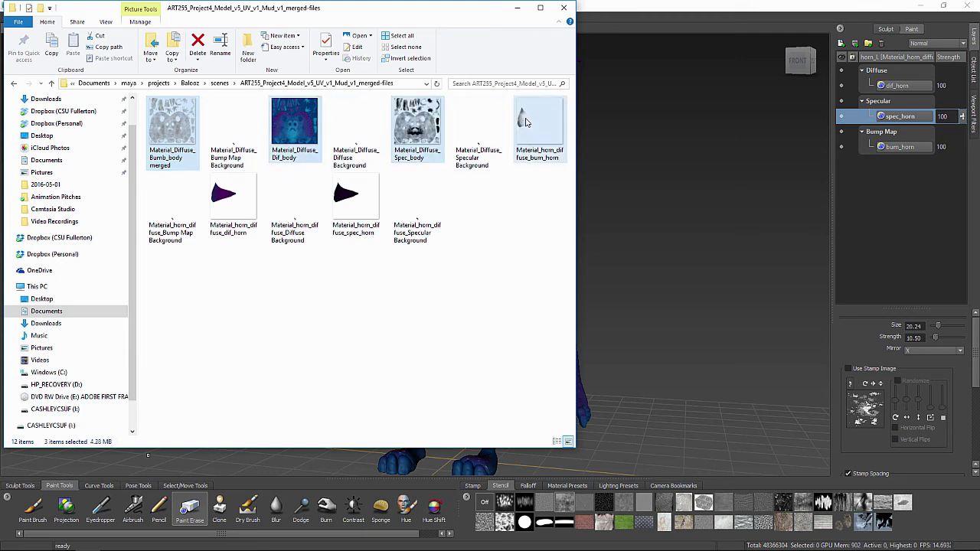
{"action": "left_click", "coordinate": [354, 198], "text": "ctrl"}
{"action": "left_click", "coordinate": [237, 197], "text": "ctrl"}
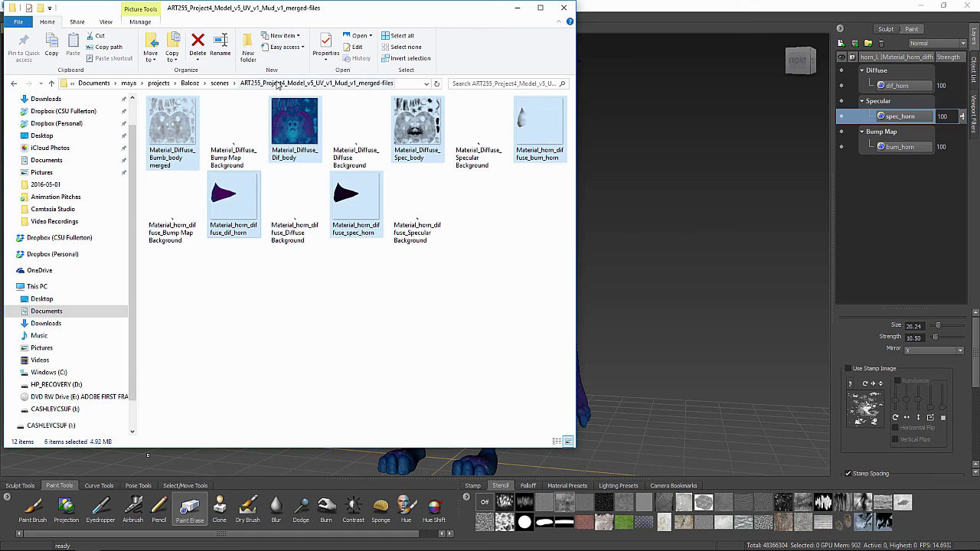
{"action": "key", "text": "ctrl+c"}
Paste the six textures into the Balooz sourceimages folder and close File Explorer.
{"action": "left_click", "coordinate": [218, 84]}
{"action": "left_click", "coordinate": [225, 85]}
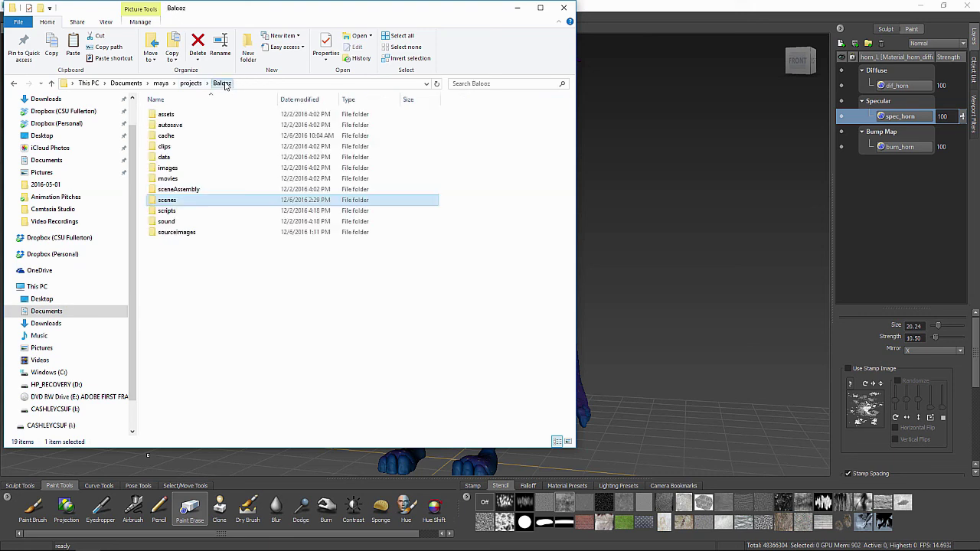
{"action": "double_click", "coordinate": [179, 232]}
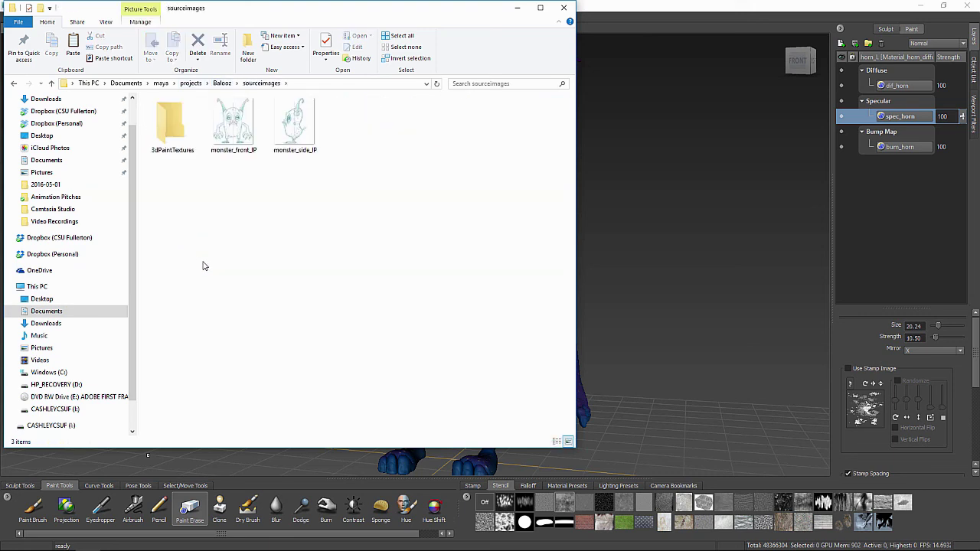
{"action": "key", "text": "ctrl+v"}
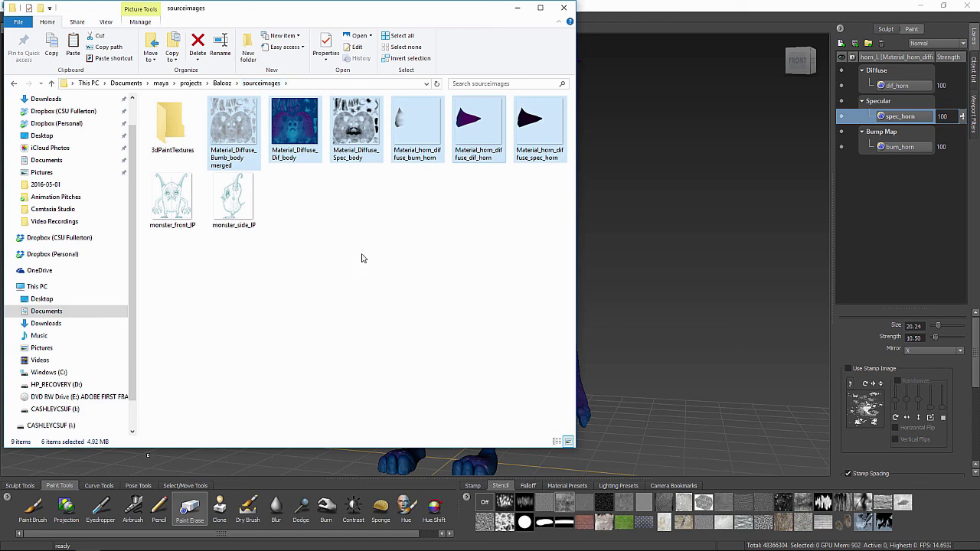
{"action": "left_click", "coordinate": [563, 8]}
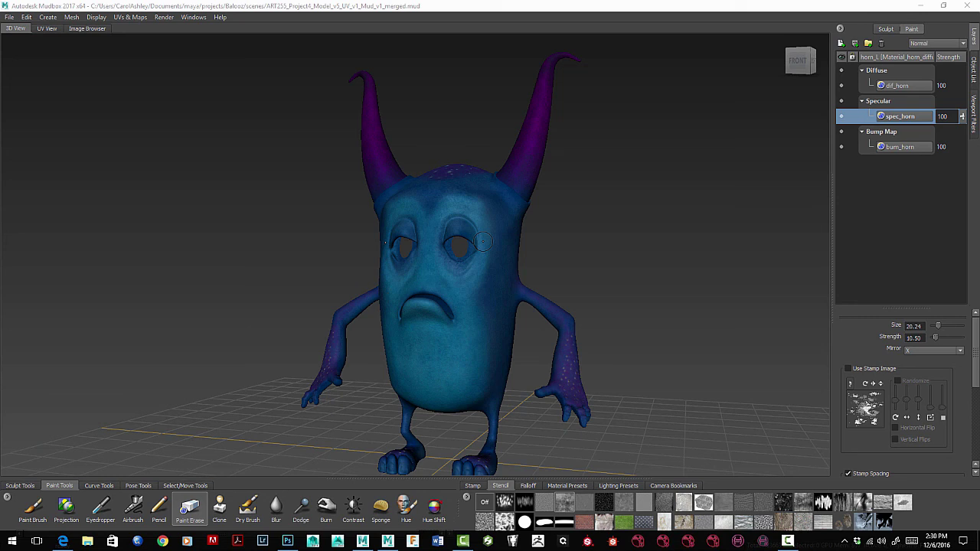